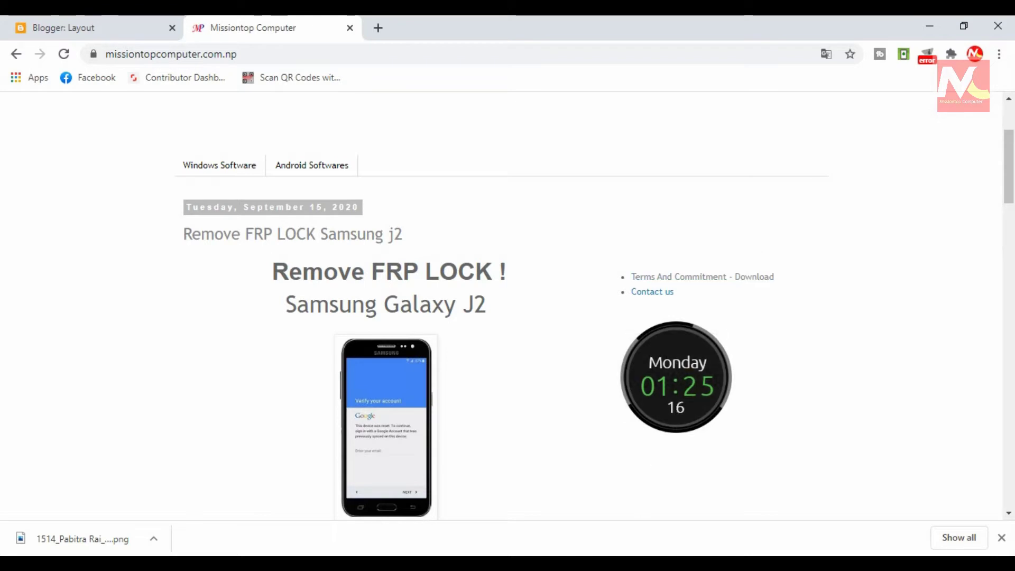
# Log in to PayPal with the pasted account password and pass the reCAPTCHA check.
pyautogui.moveTo(600, 563)
pyautogui.click(600, 502)
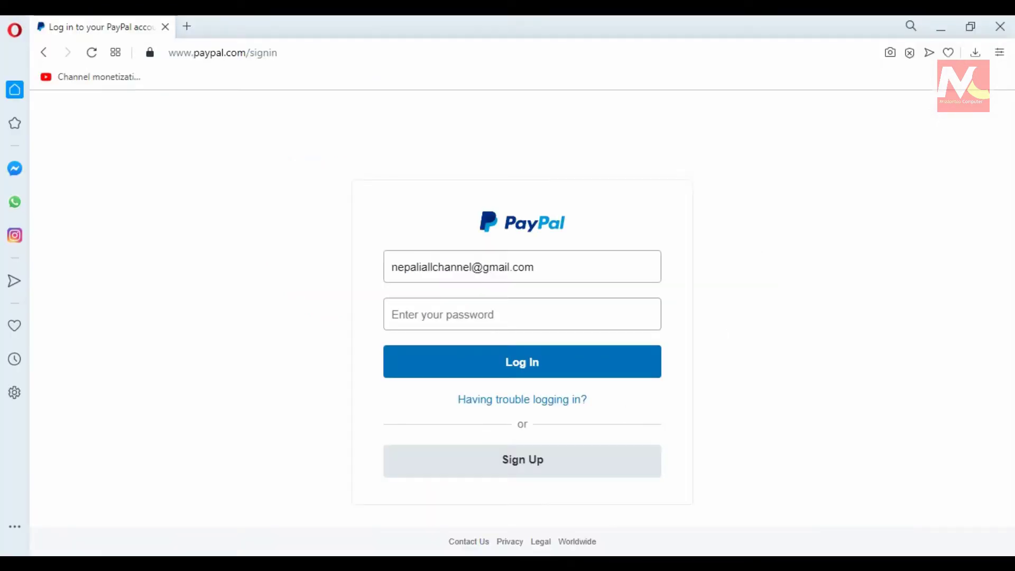
pyautogui.click(572, 319)
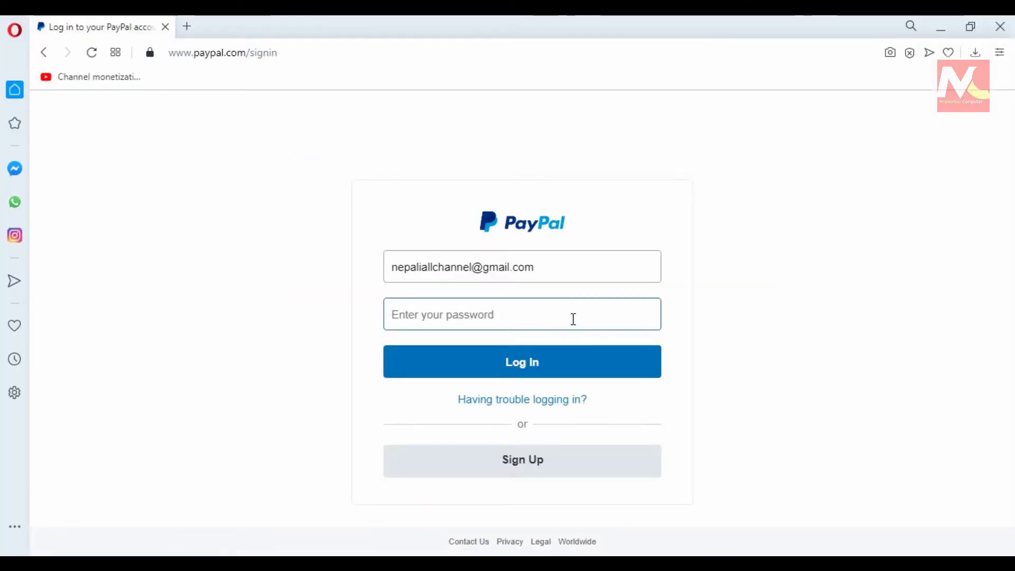
pyautogui.hotkey('ctrl', 'v')
pyautogui.click(534, 363)
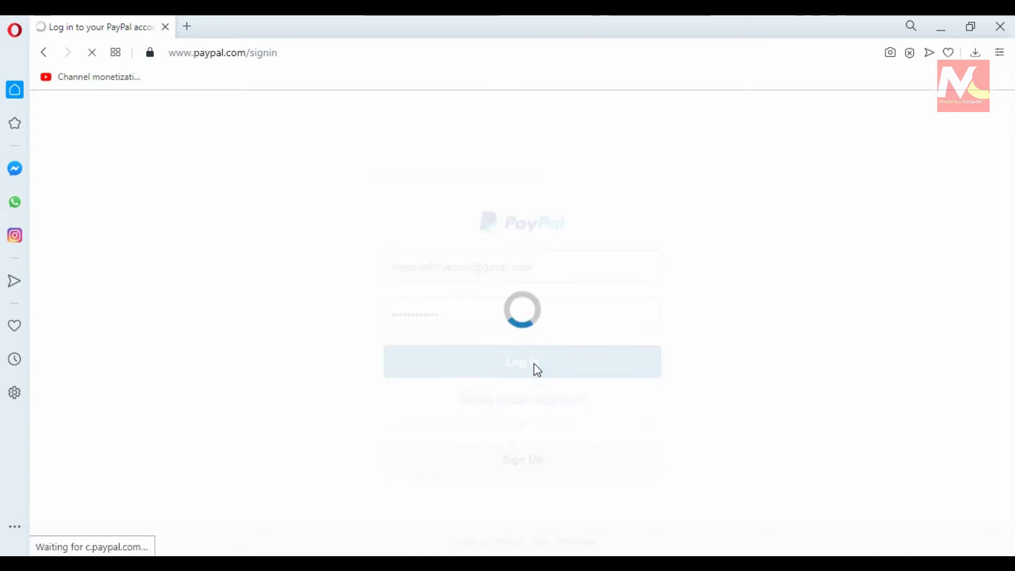
pyautogui.click(420, 346)
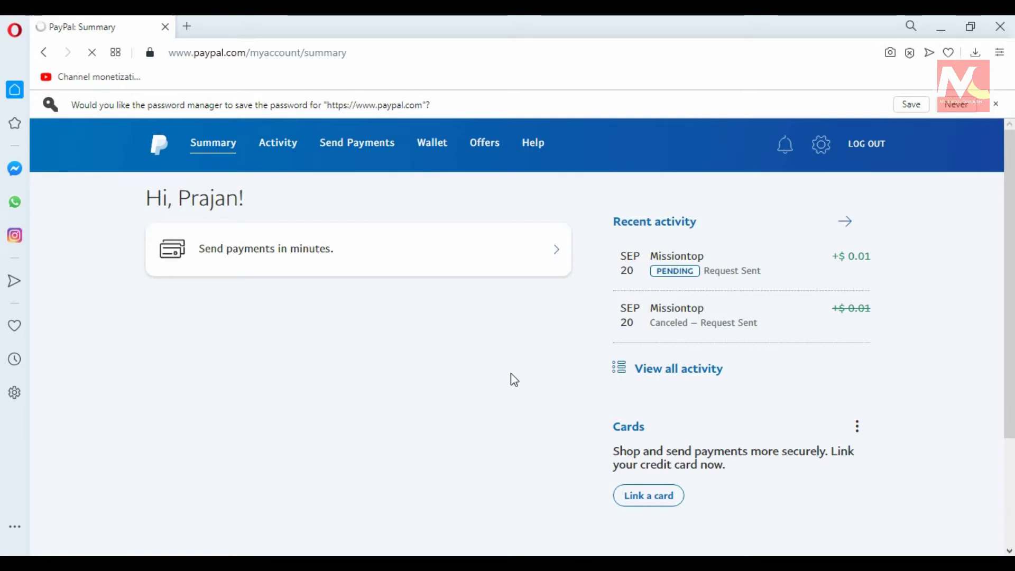
# Go to Settings > Seller Tools and choose Manage for PayPal buttons.
pyautogui.click(825, 127)
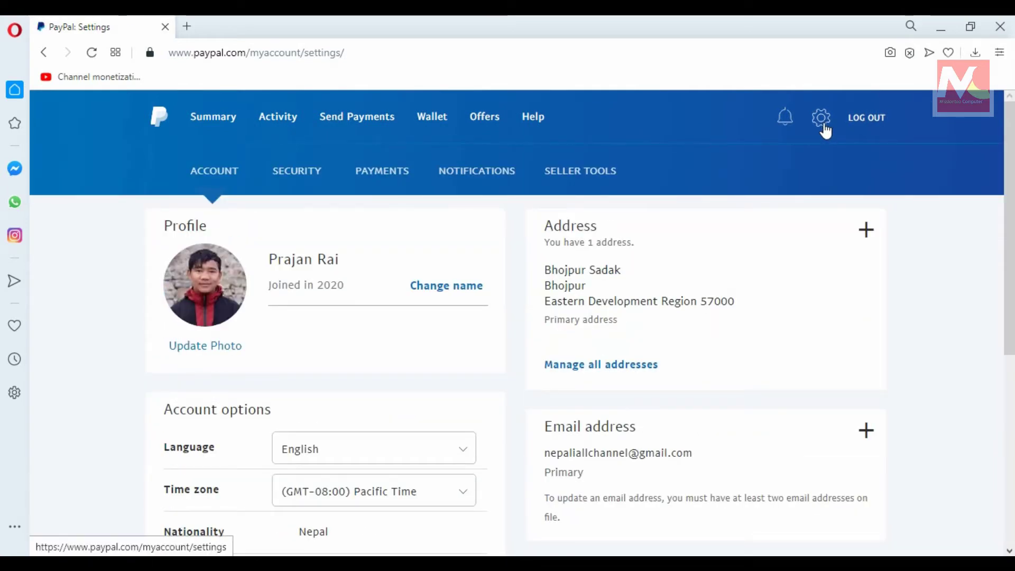
pyautogui.click(611, 182)
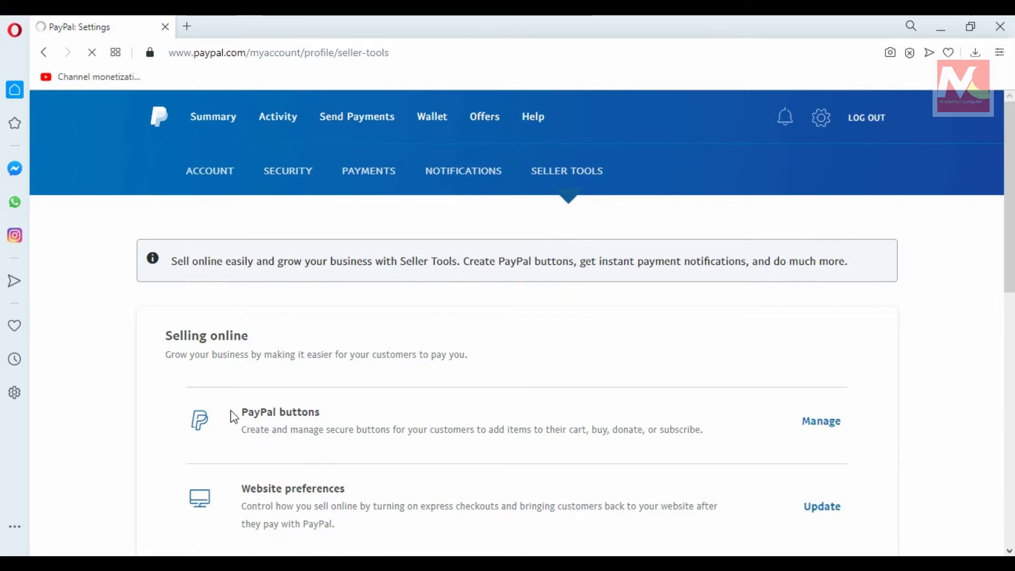
pyautogui.moveTo(233, 412); pyautogui.dragTo(329, 411)
pyautogui.click(335, 410)
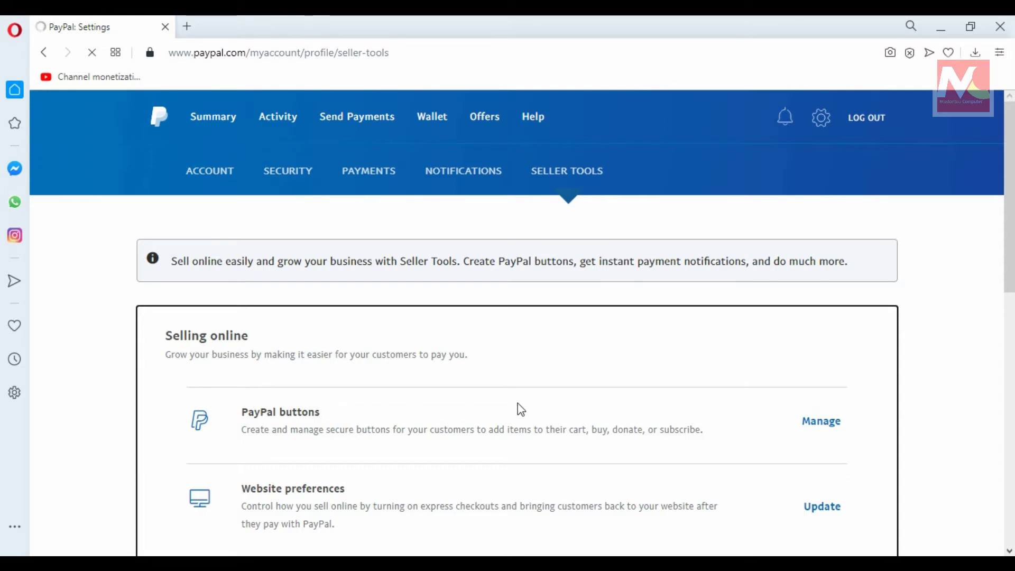
pyautogui.click(825, 426)
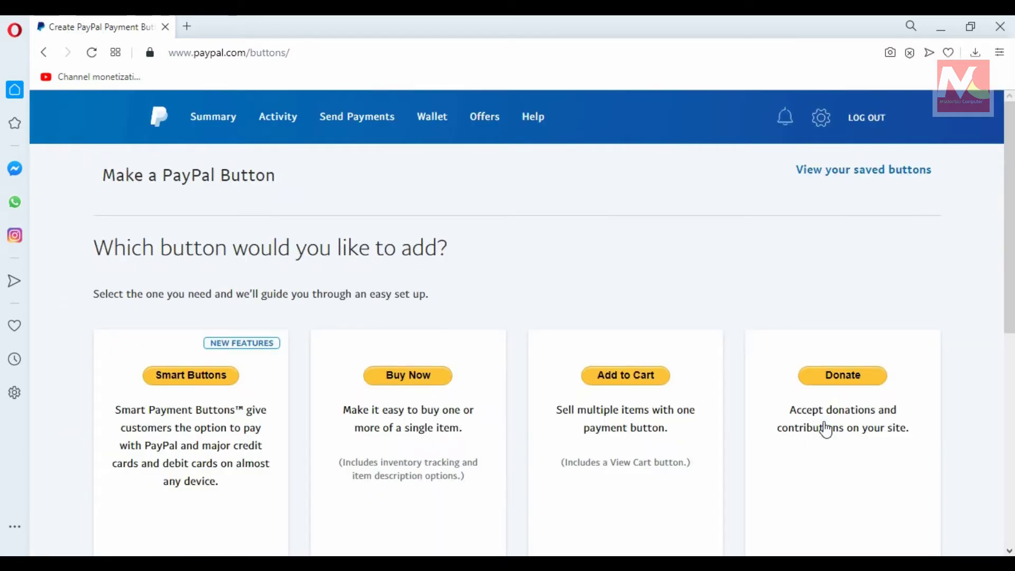
# Choose the Donate card on the Make a PayPal Button page.
pyautogui.scroll(-5, 826, 429)
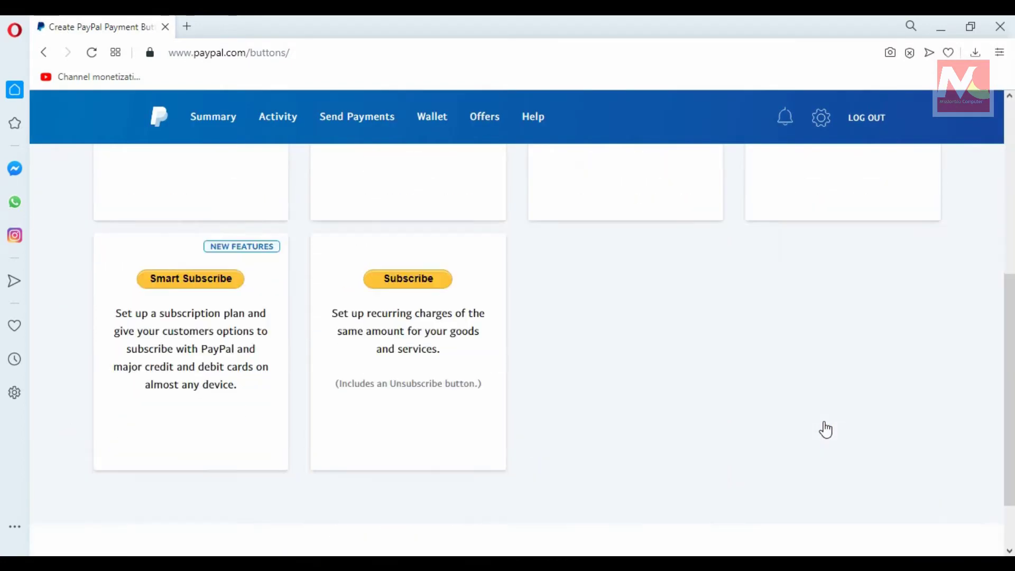
pyautogui.scroll(5, 825, 429)
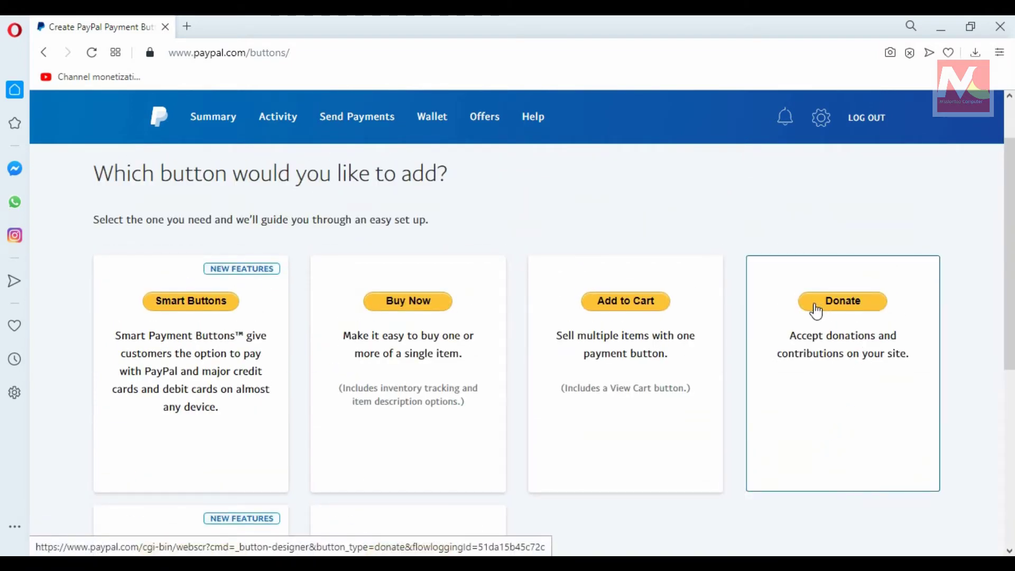
pyautogui.click(864, 305)
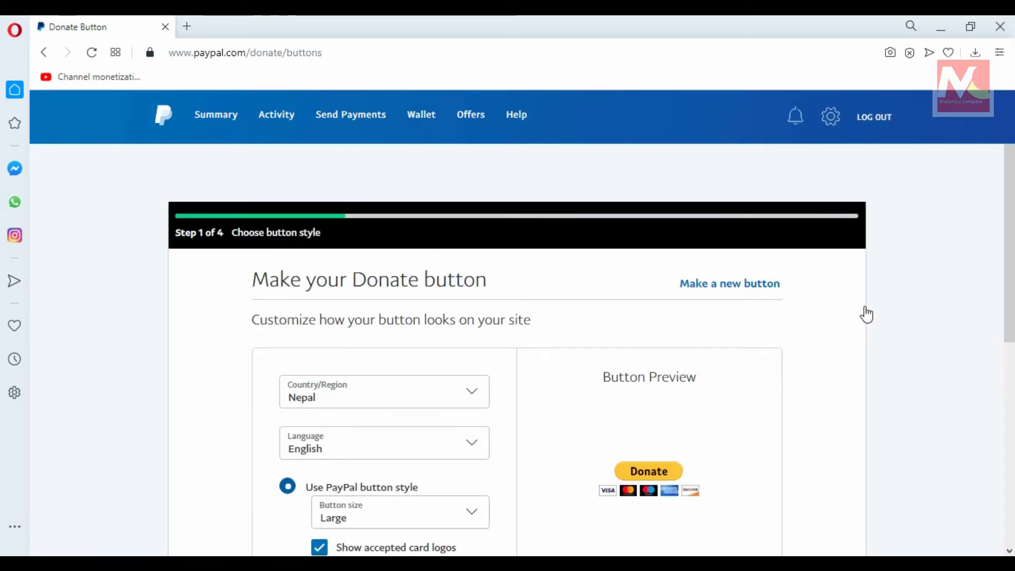
# Accept the default Large Donate button style with card logos and continue to organization details.
pyautogui.moveTo(602, 377); pyautogui.dragTo(719, 390)
pyautogui.click(719, 389)
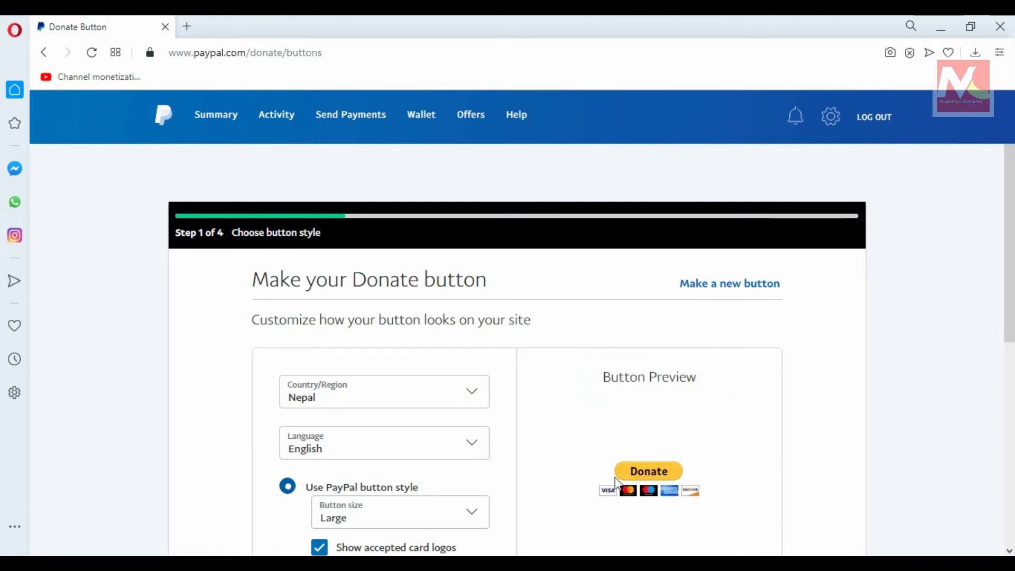
pyautogui.scroll(-3, 740, 443)
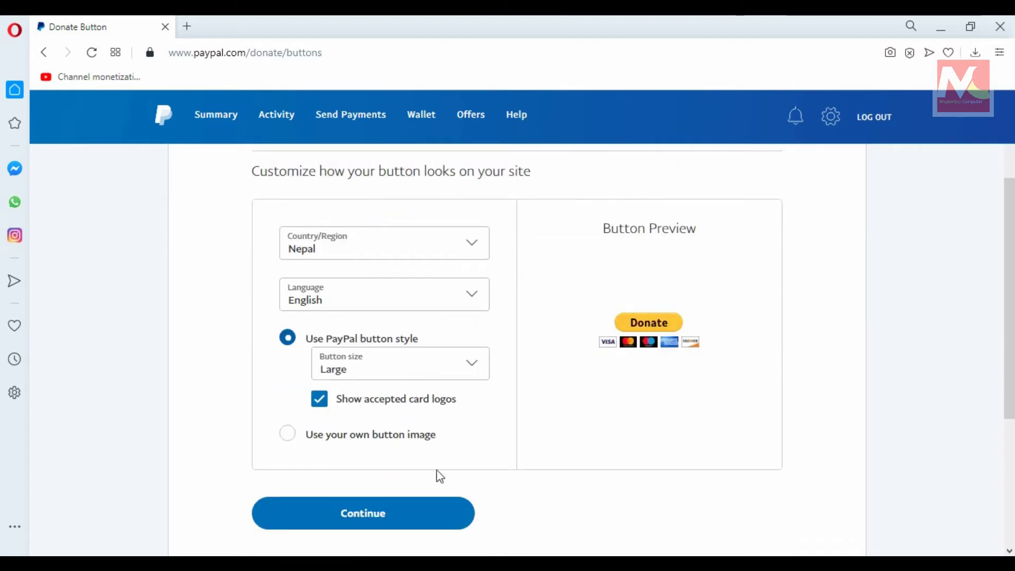
pyautogui.click(372, 526)
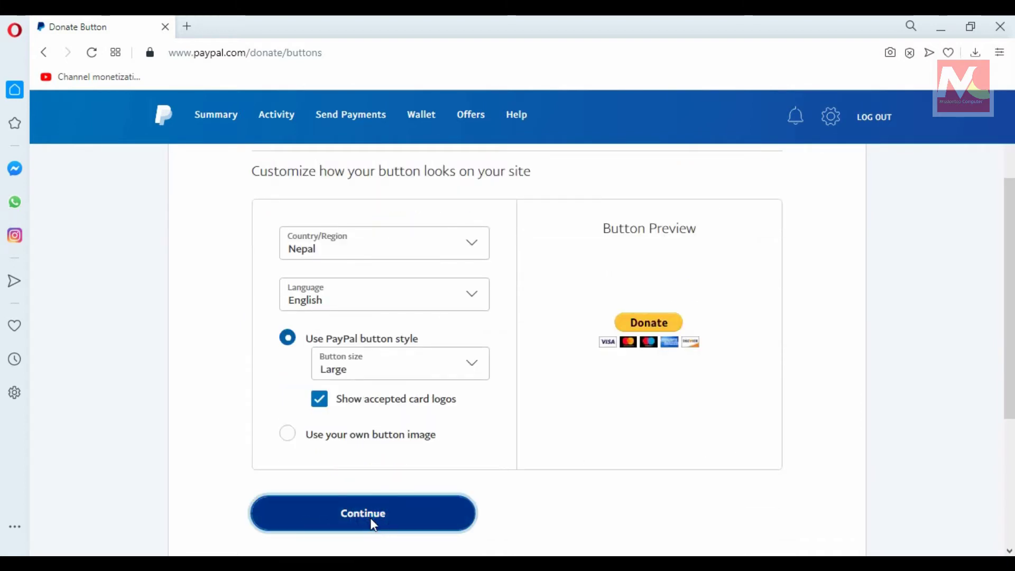
pyautogui.scroll(-2, 577, 414)
pyautogui.click(404, 295)
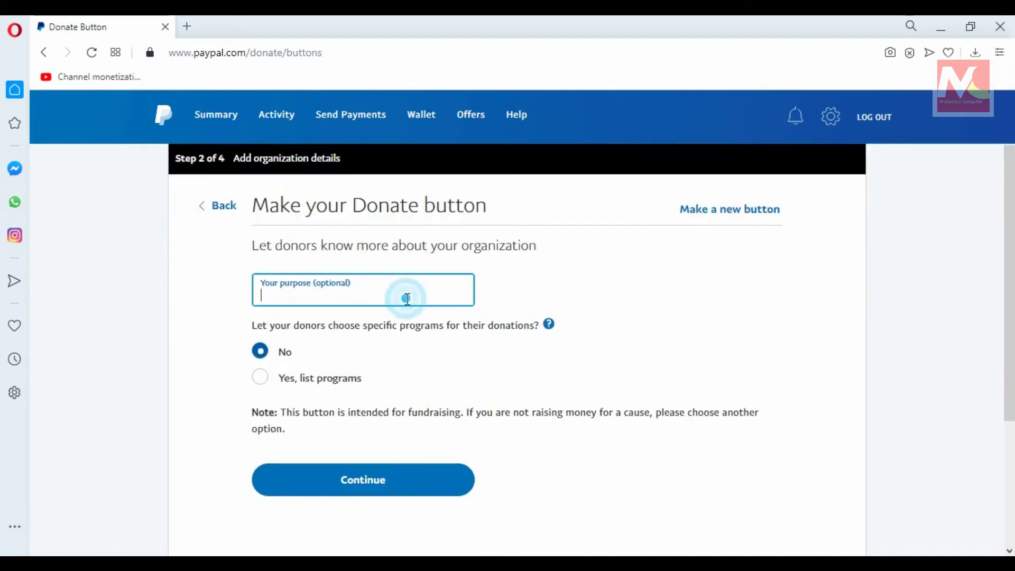
# Skip the purpose, allow donors any amount, and turn off monthly recurring donations.
pyautogui.click(378, 485)
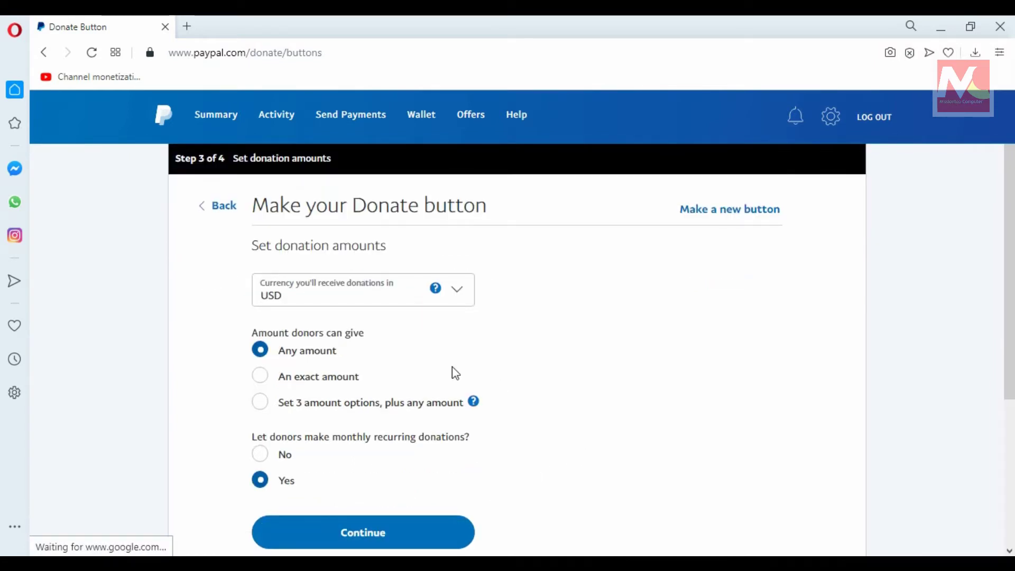
pyautogui.click(265, 378)
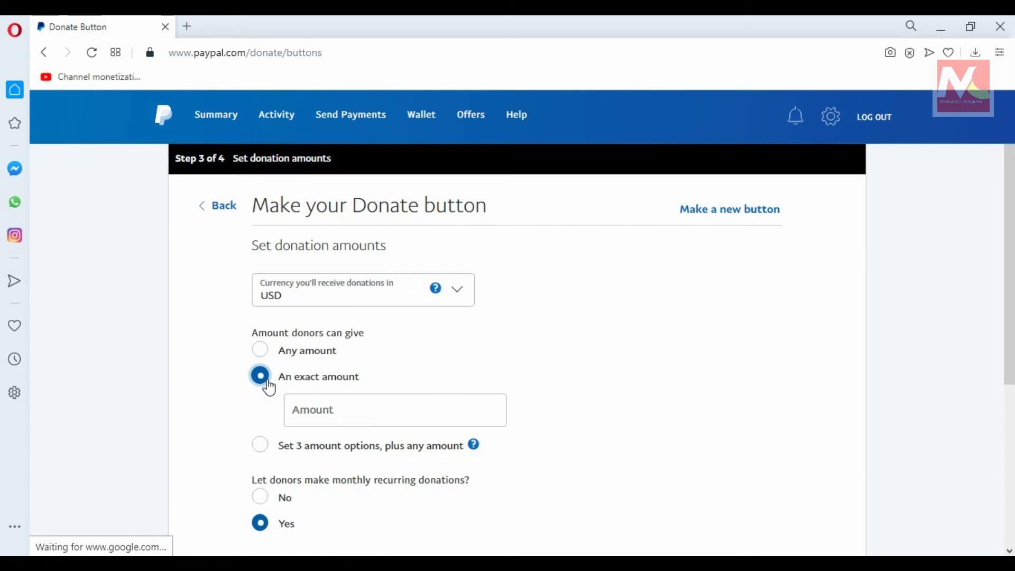
pyautogui.click(321, 408)
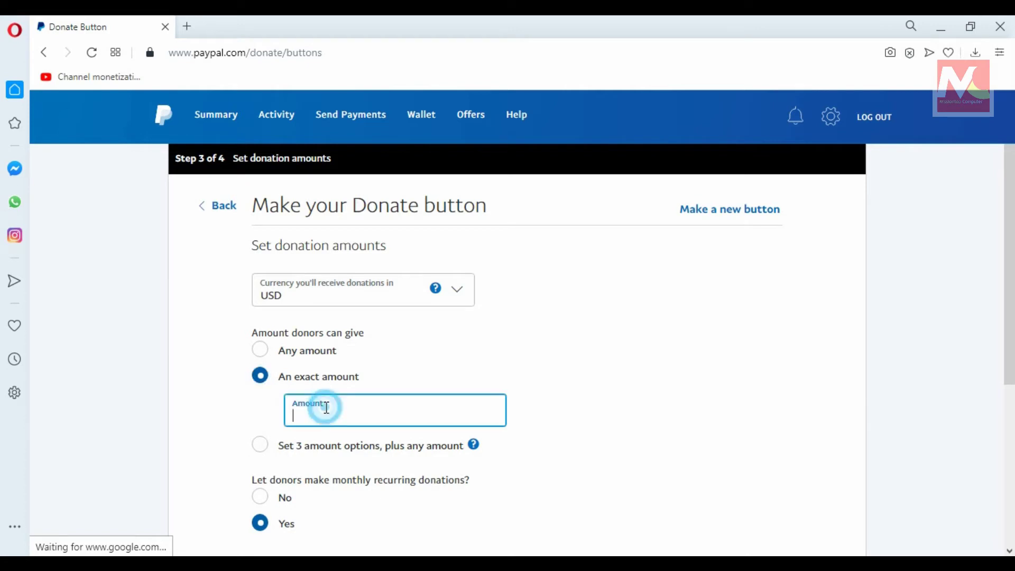
pyautogui.click(262, 356)
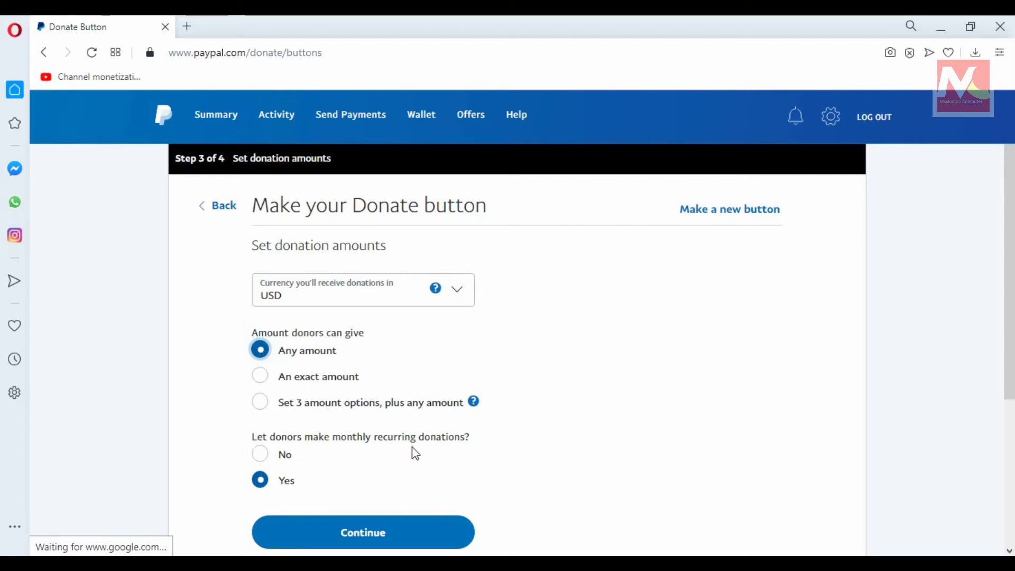
pyautogui.click(261, 456)
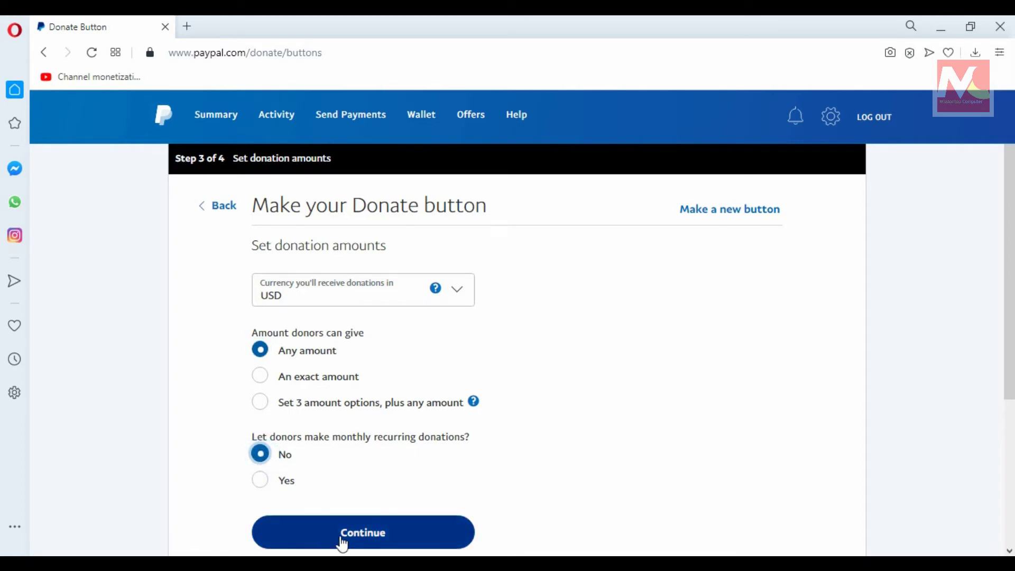
pyautogui.click(375, 539)
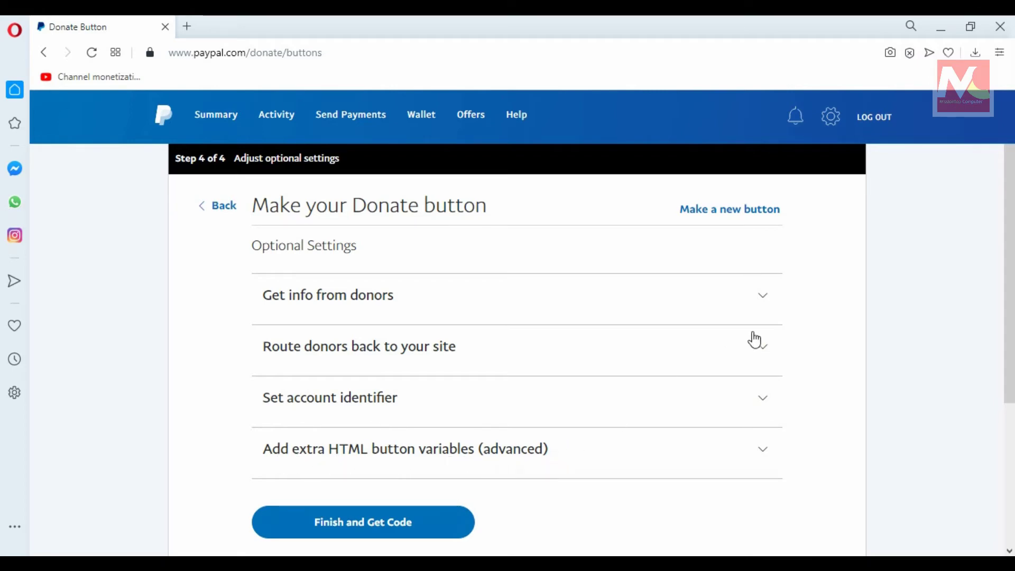
pyautogui.click(764, 297)
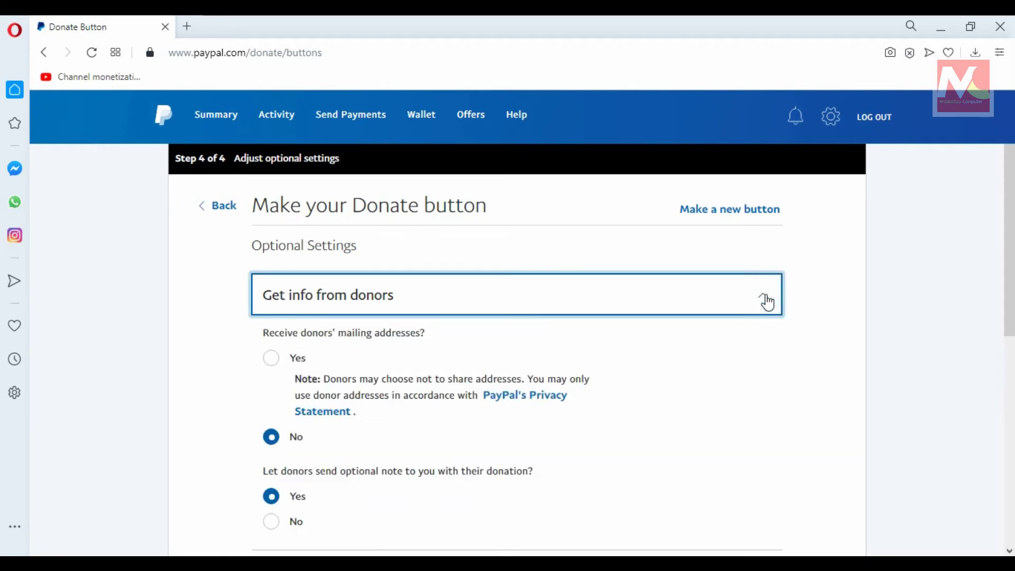
pyautogui.click(764, 299)
pyautogui.click(761, 351)
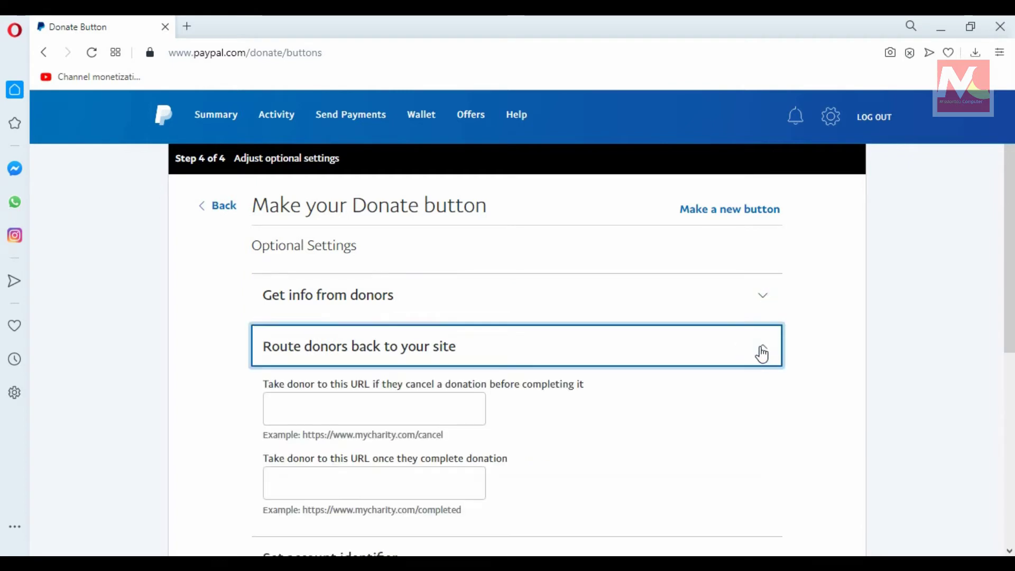
pyautogui.click(761, 351)
pyautogui.click(761, 399)
pyautogui.scroll(-1, 761, 400)
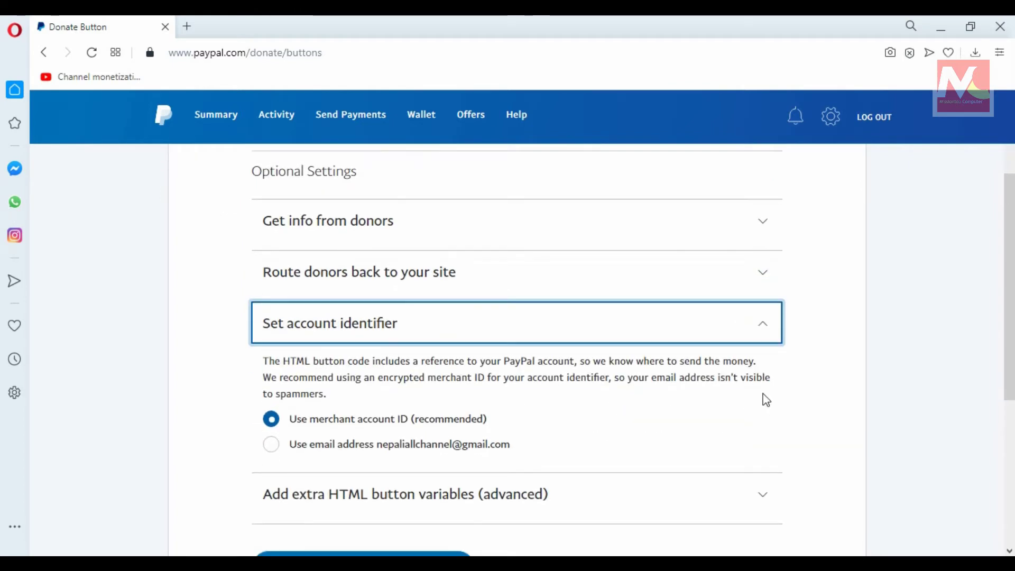
pyautogui.click(768, 325)
pyautogui.scroll(-2, 765, 264)
pyautogui.click(763, 231)
pyautogui.click(763, 231)
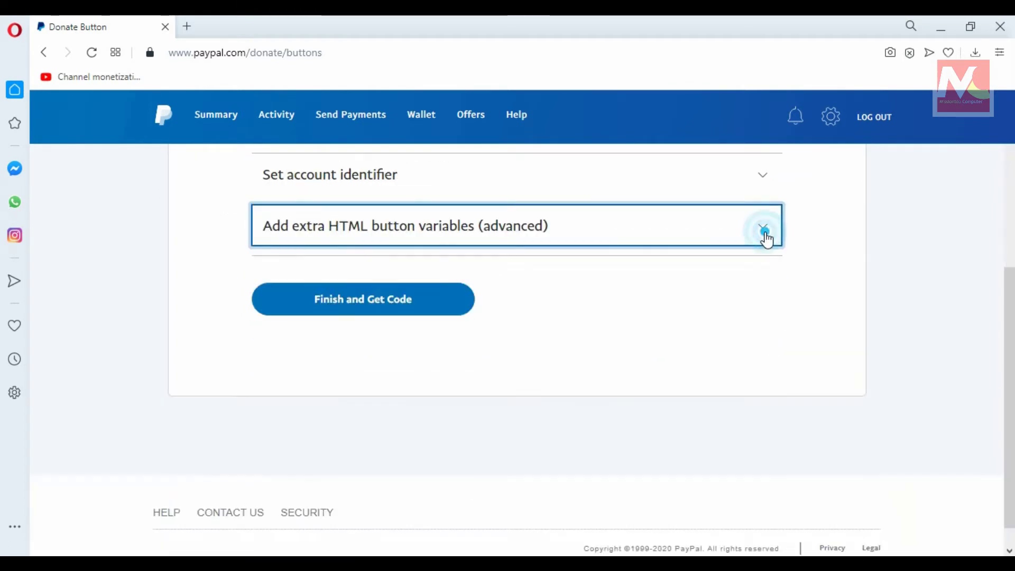
pyautogui.scroll(3, 761, 347)
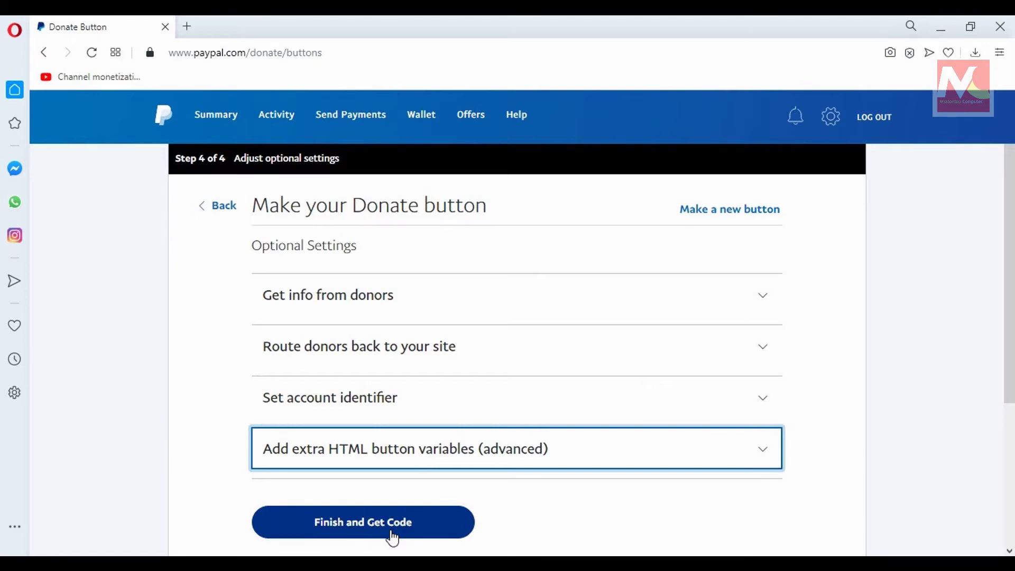
# Finish the Donate button and view its shareable link and QR code.
pyautogui.click(392, 537)
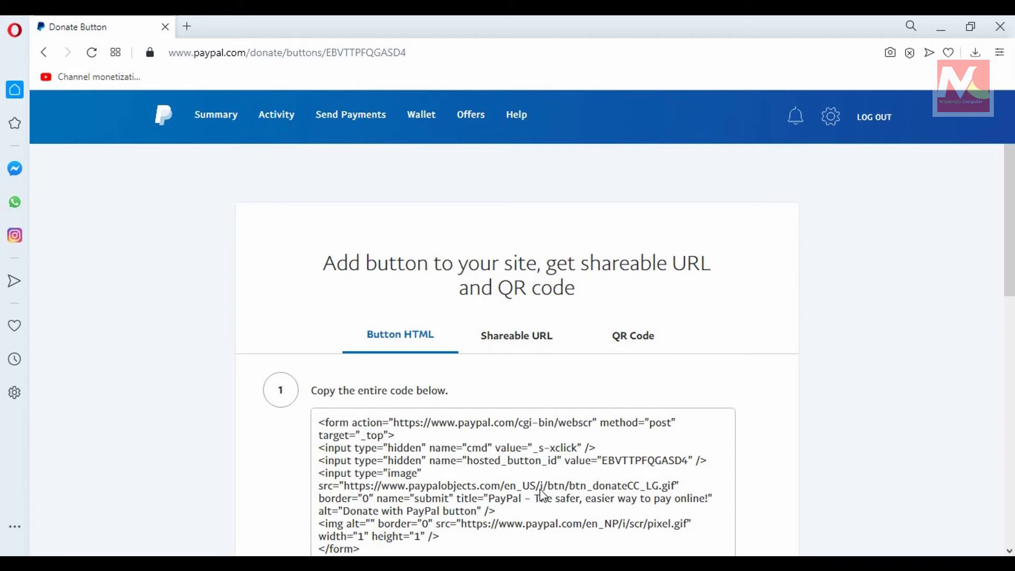
pyautogui.click(518, 338)
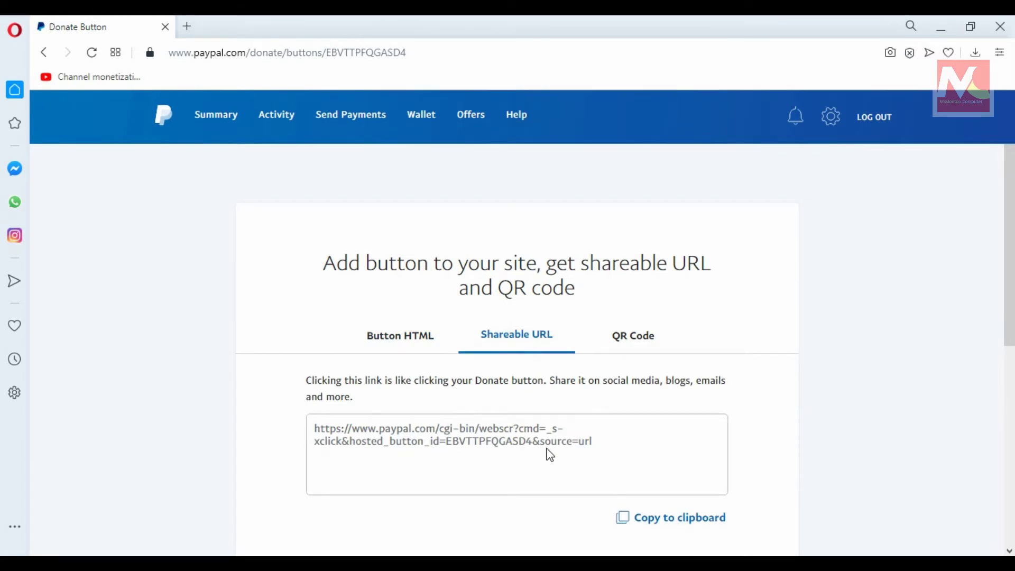
pyautogui.click(635, 341)
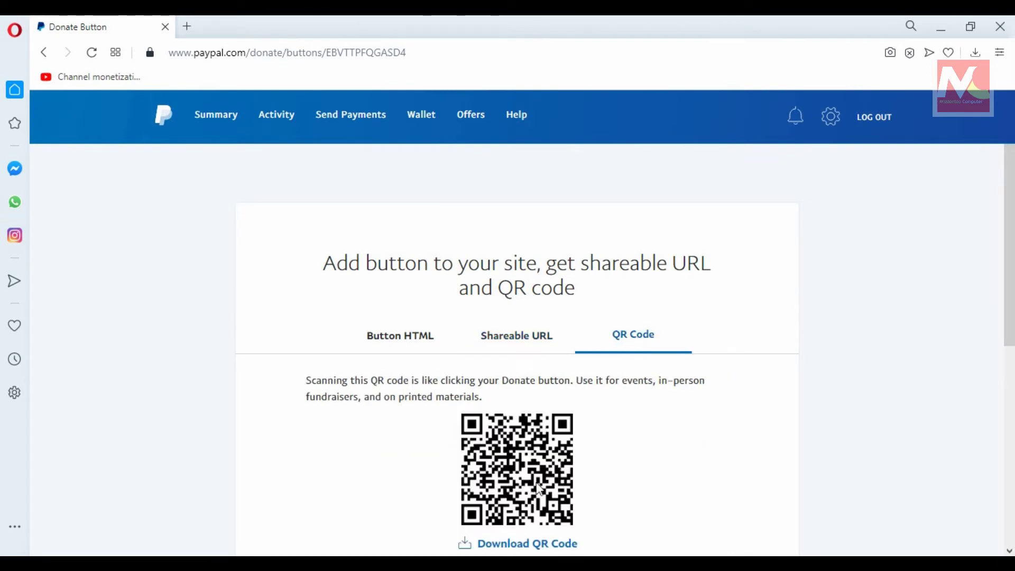
pyautogui.scroll(-1, 620, 482)
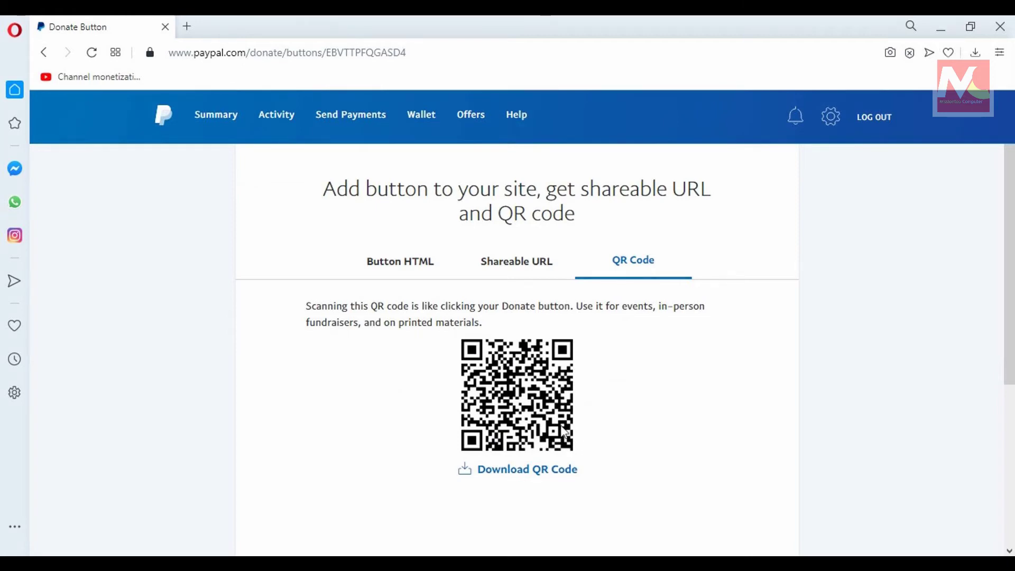
# Copy the Donate button's full HTML code and bring the Chrome blog window forward.
pyautogui.click(409, 272)
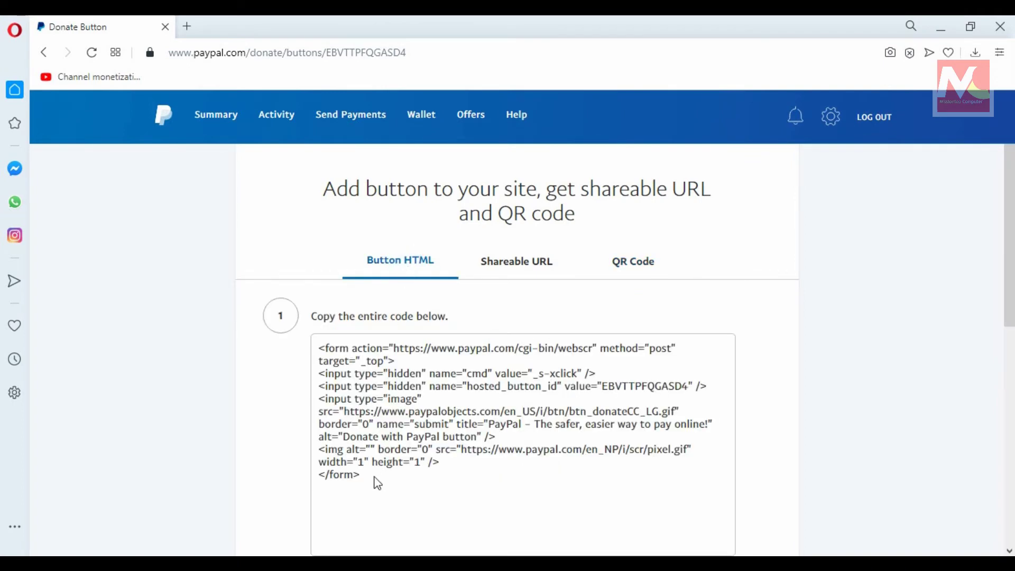
pyautogui.moveTo(372, 479); pyautogui.dragTo(319, 348)
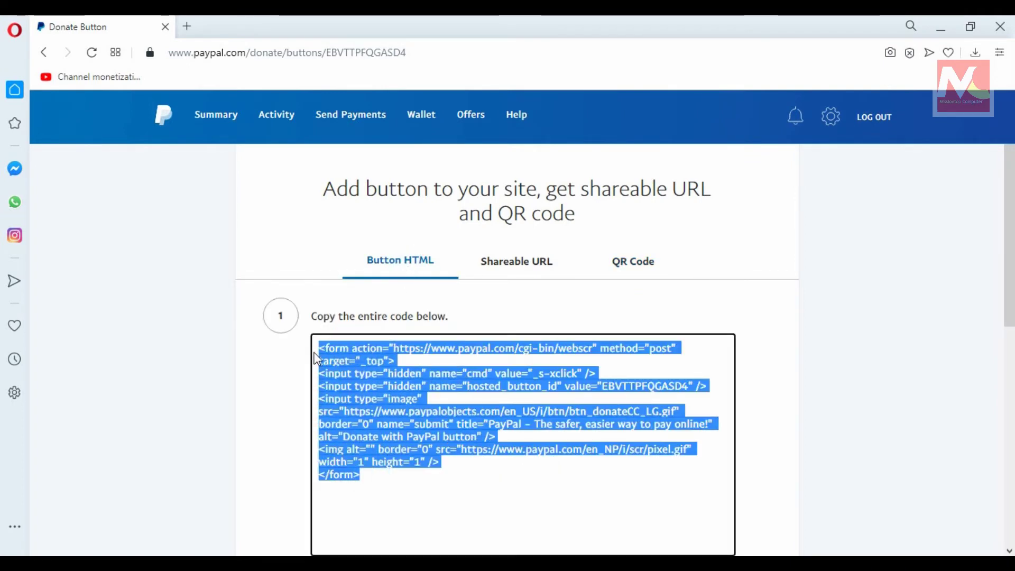
pyautogui.rightClick(353, 356)
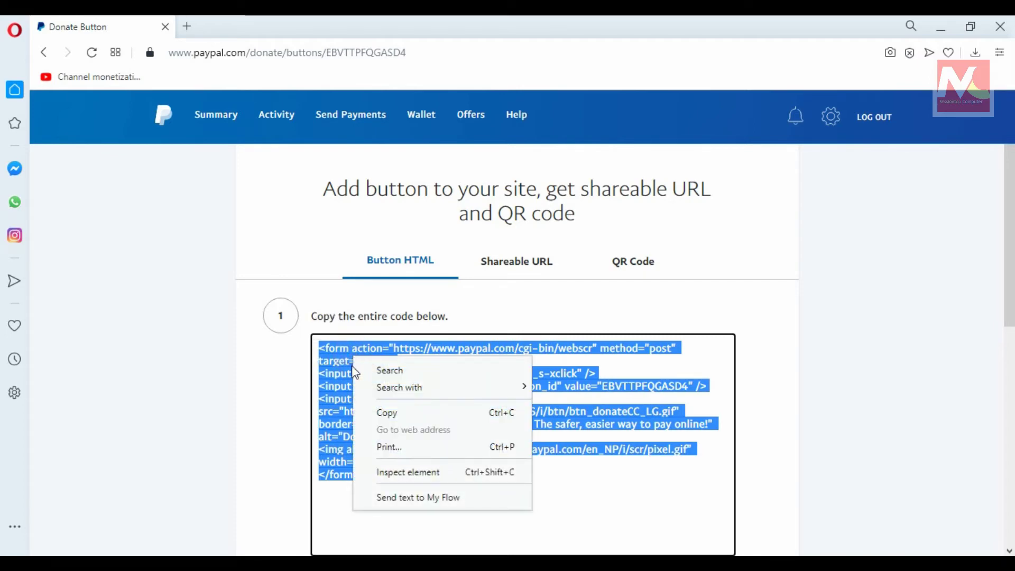
pyautogui.click(411, 415)
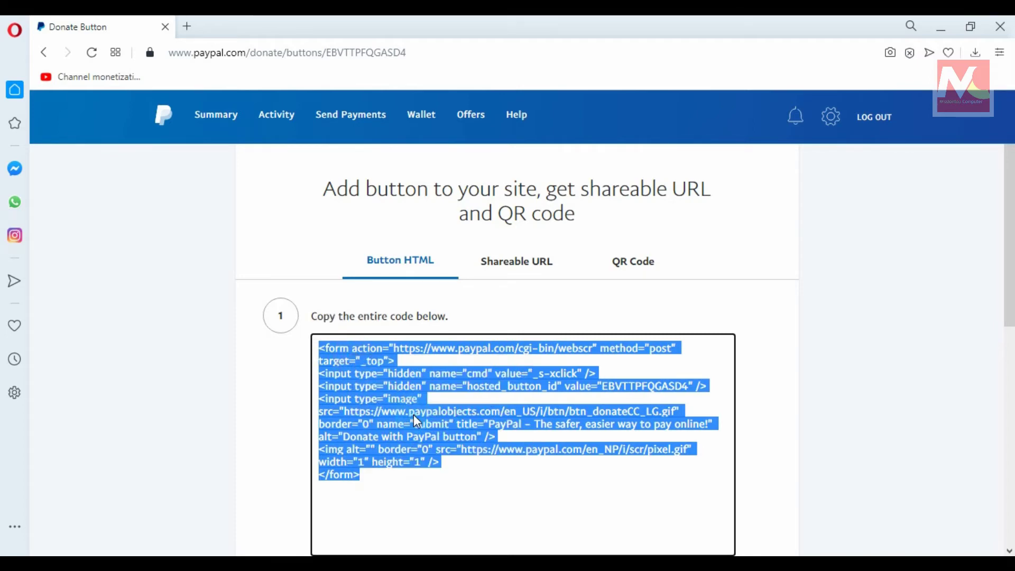
pyautogui.scroll(-3, 413, 414)
pyautogui.click(528, 508)
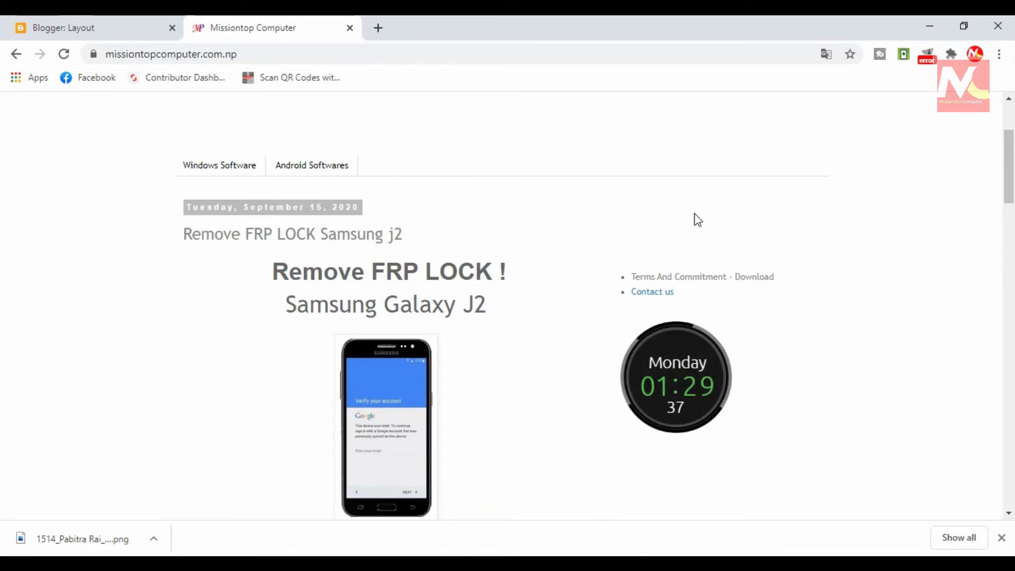
# Open the Blogger Layout page and scroll down to the sidebar-right-1 column.
pyautogui.click(113, 32)
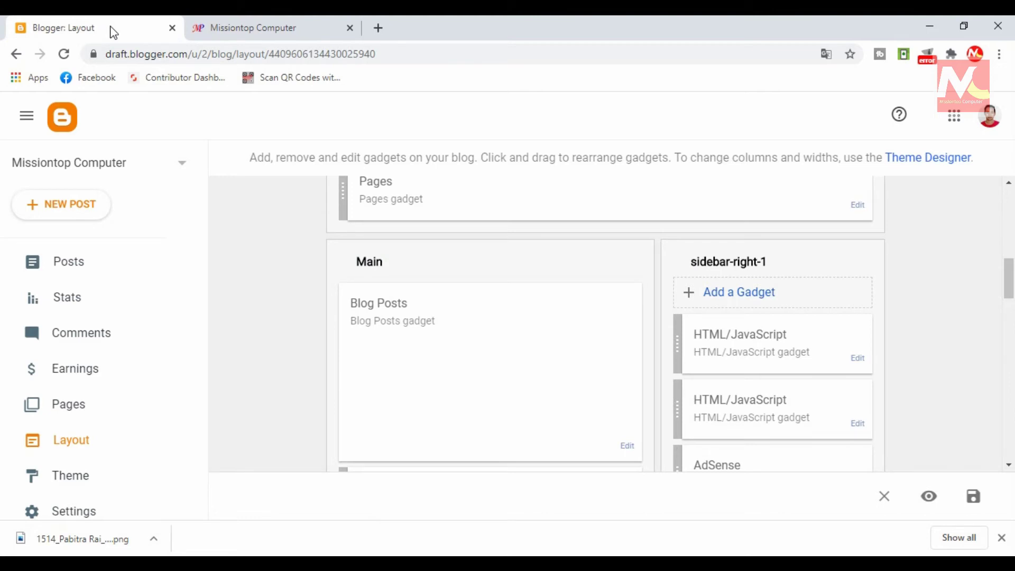
pyautogui.click(72, 448)
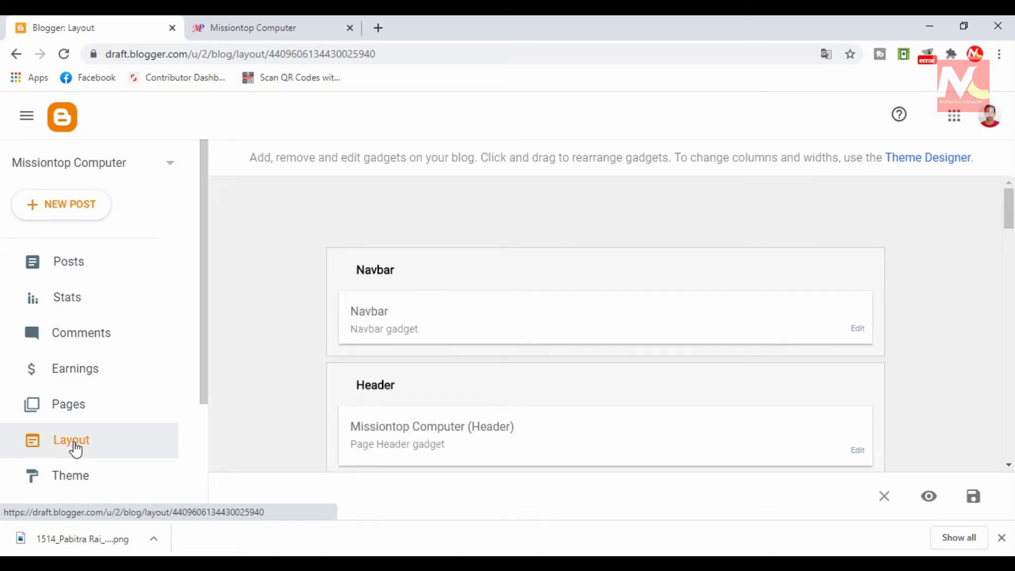
pyautogui.scroll(-3, 920, 293)
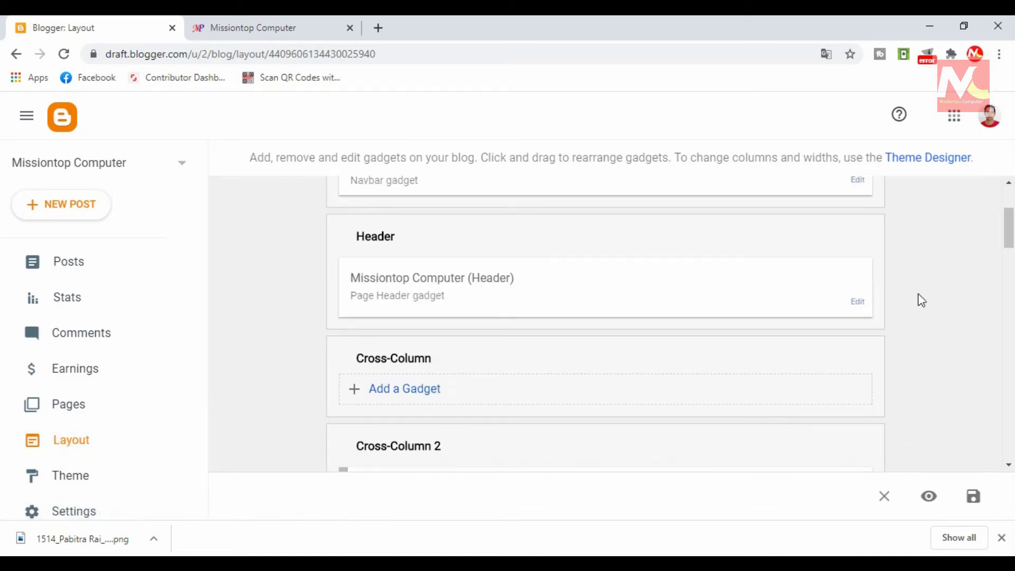
pyautogui.scroll(-3, 921, 299)
pyautogui.scroll(-1, 921, 301)
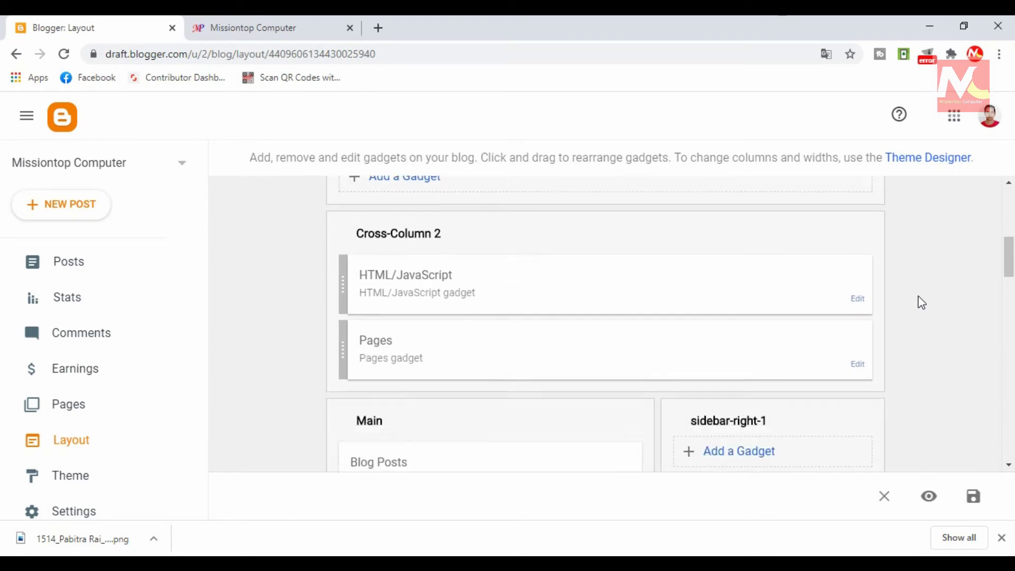
pyautogui.scroll(-3, 921, 302)
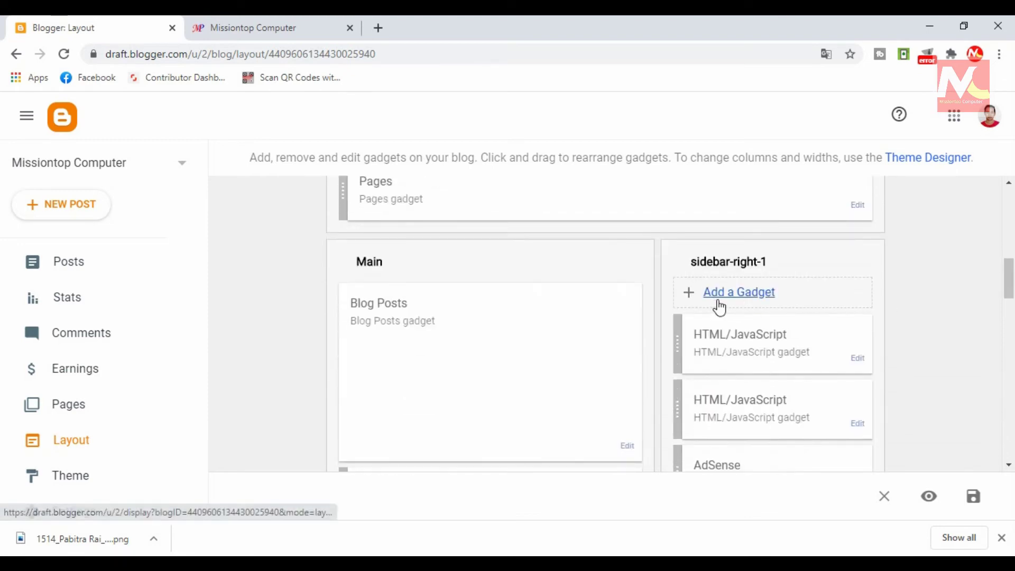
# Open Add a Gadget for sidebar-right-1 and locate the HTML/JavaScript gadget.
pyautogui.click(771, 299)
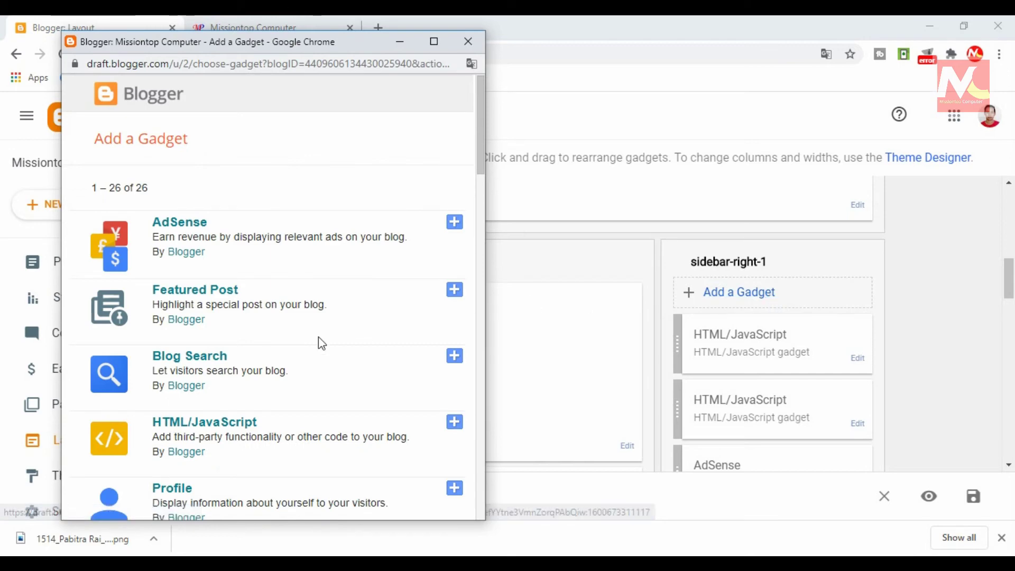
pyautogui.moveTo(150, 422); pyautogui.dragTo(259, 434)
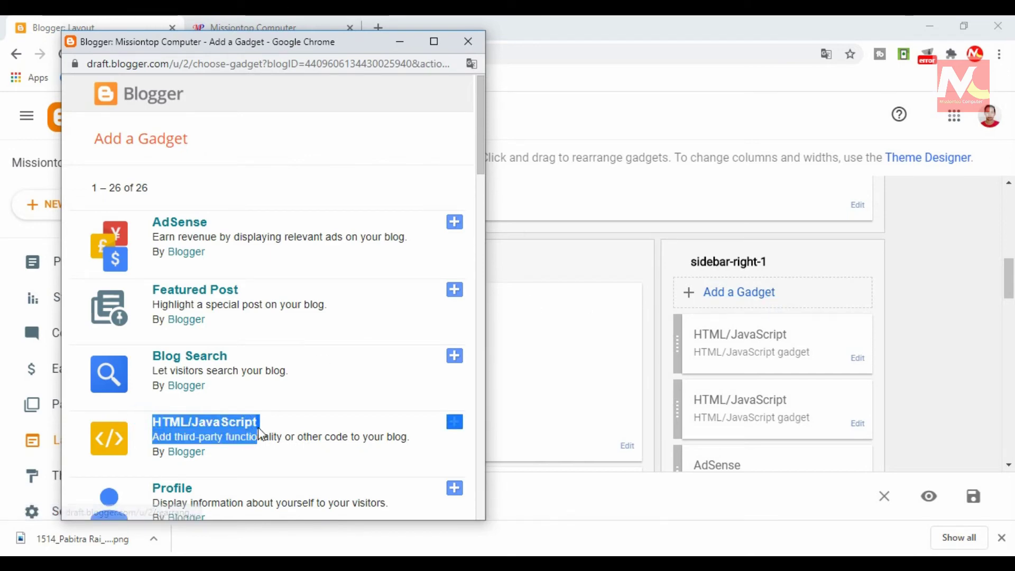
pyautogui.click(247, 421)
pyautogui.moveTo(150, 422); pyautogui.dragTo(276, 426)
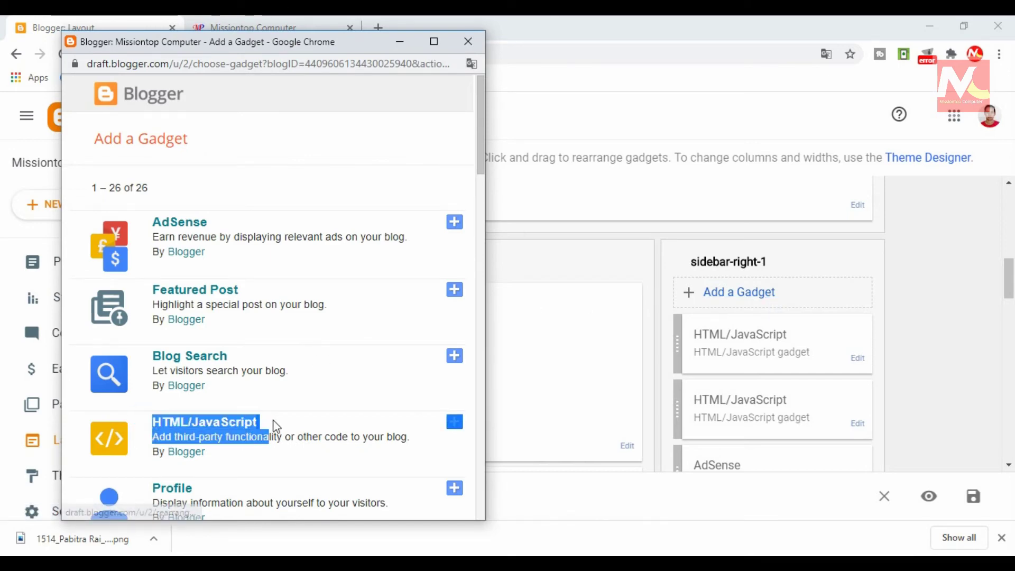
pyautogui.click(276, 426)
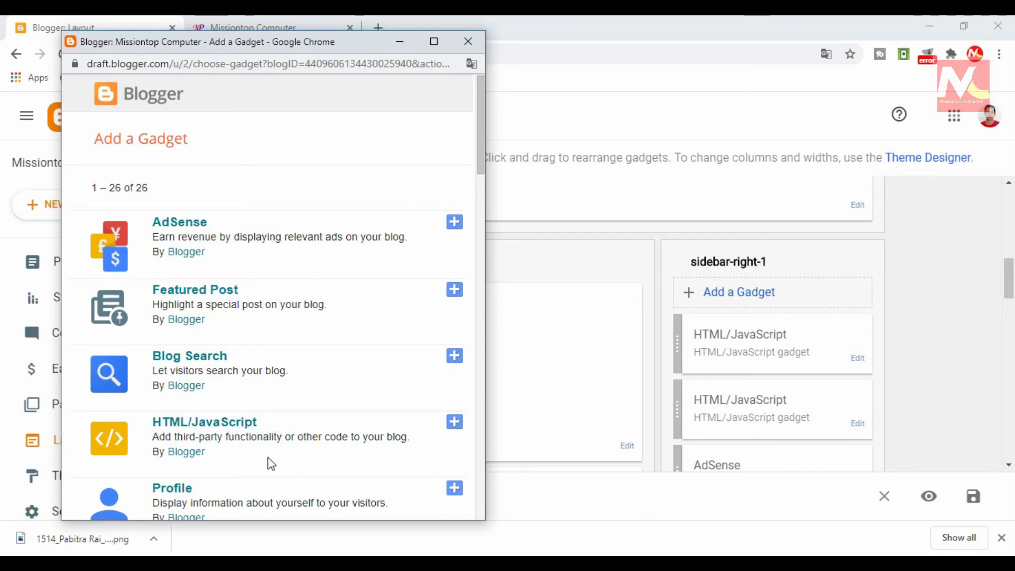
# Add an HTML/JavaScript gadget and paste the PayPal donate code into its Content.
pyautogui.click(456, 428)
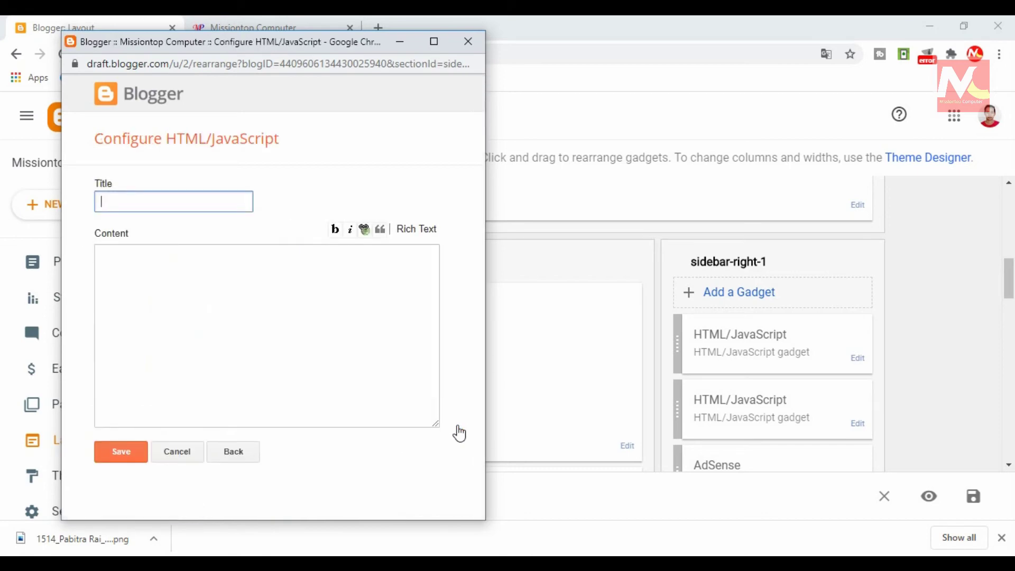
pyautogui.click(209, 294)
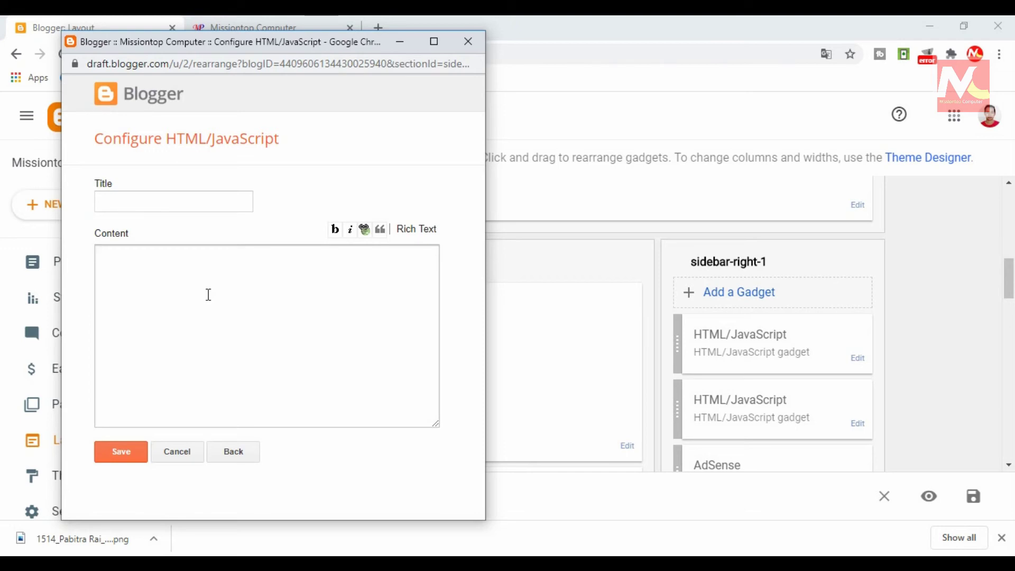
pyautogui.hotkey('ctrl', 'v')
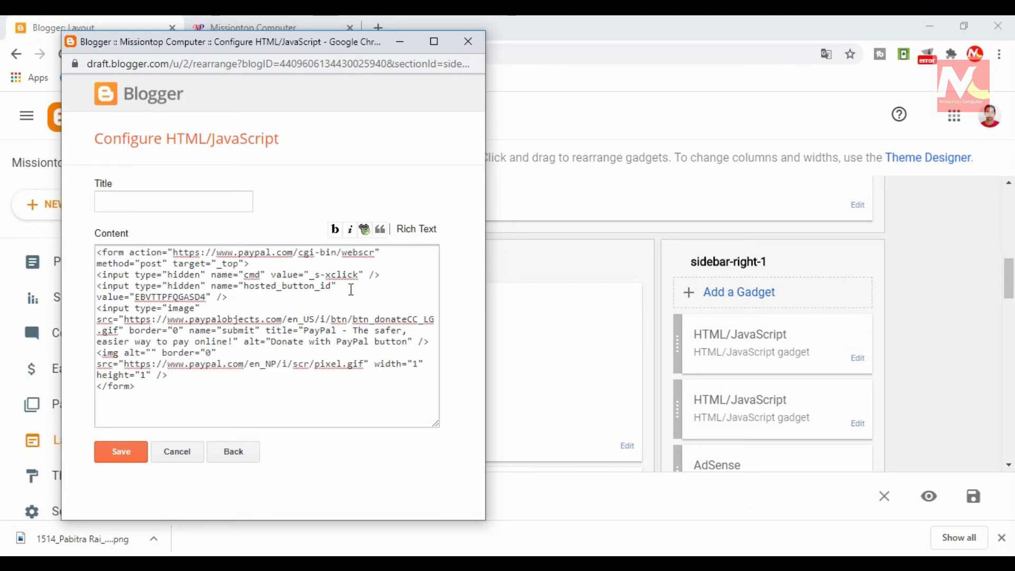
pyautogui.click(417, 229)
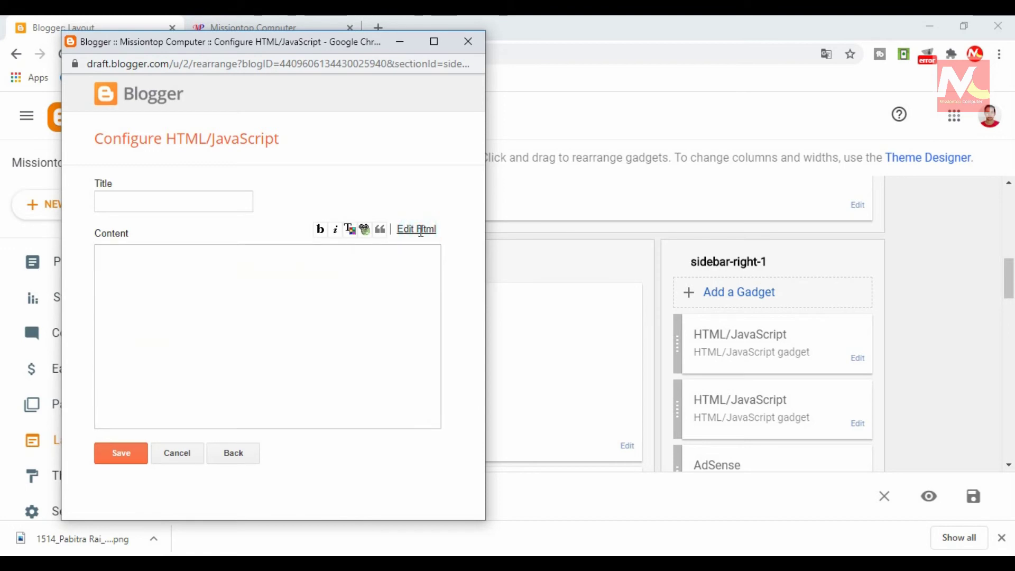
pyautogui.click(423, 228)
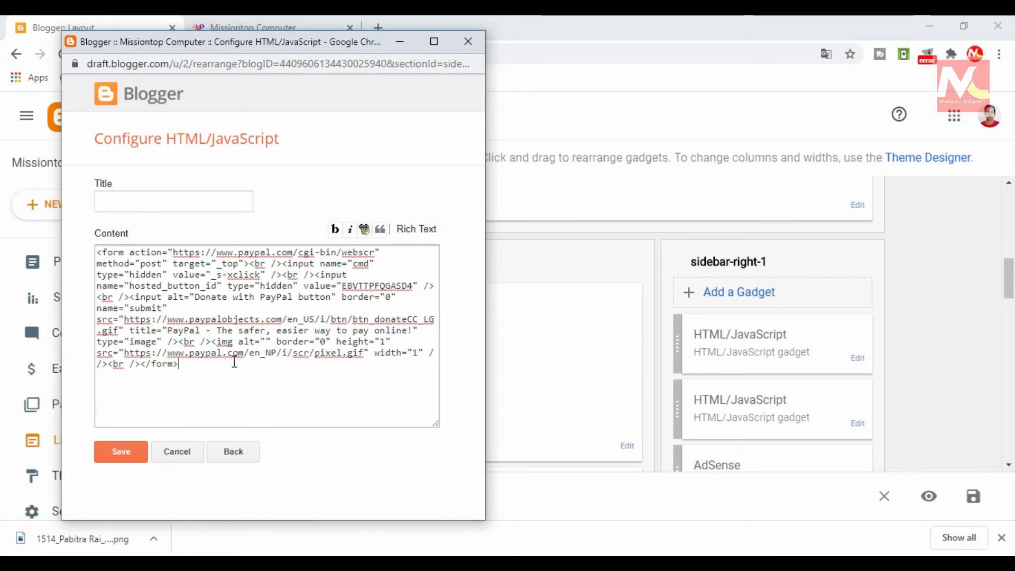
# Title the gadget 'Donate me!', save it, then save the blog layout.
pyautogui.click(168, 200)
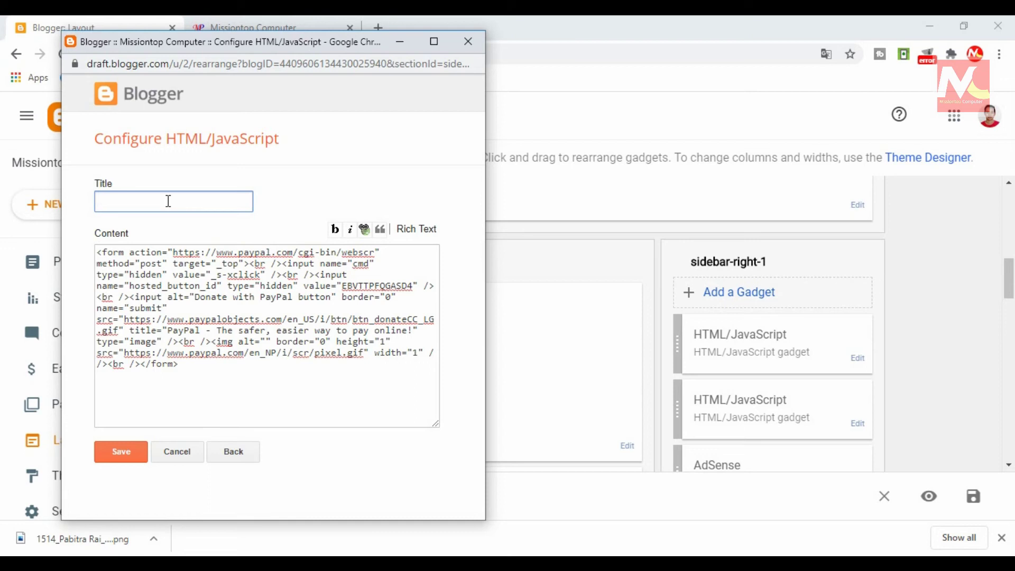
pyautogui.write('onate me!')
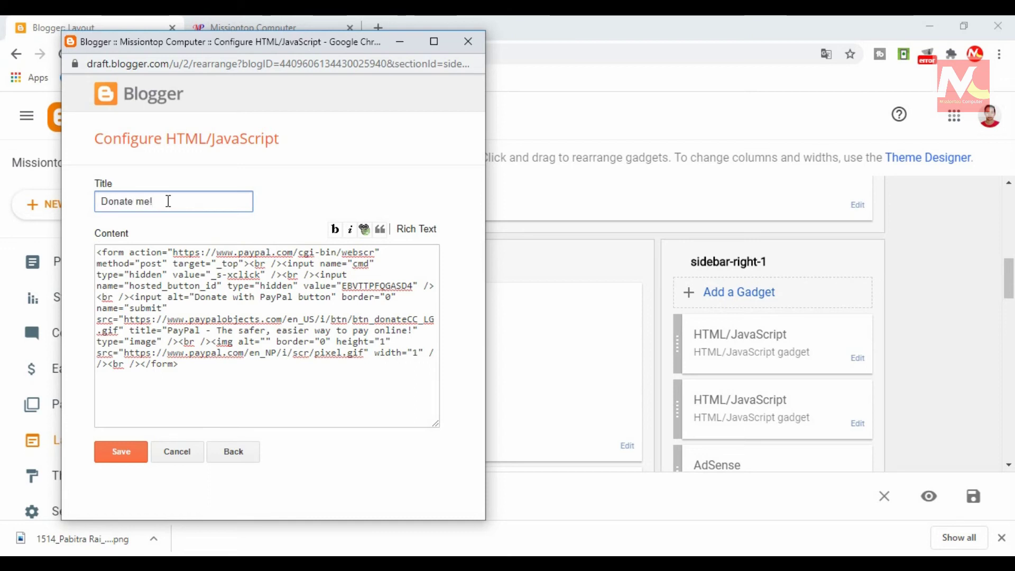
pyautogui.click(121, 452)
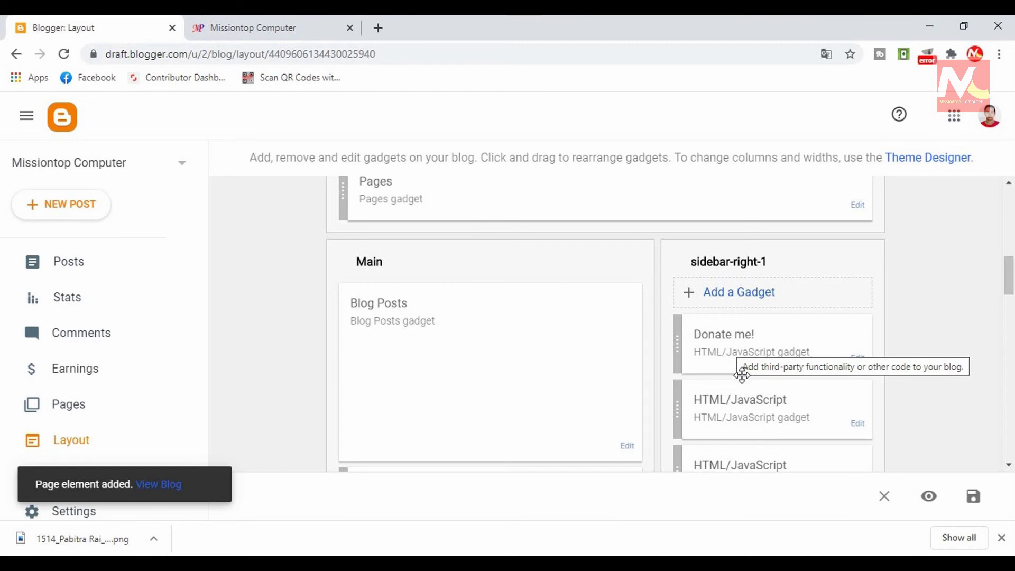
pyautogui.click(977, 504)
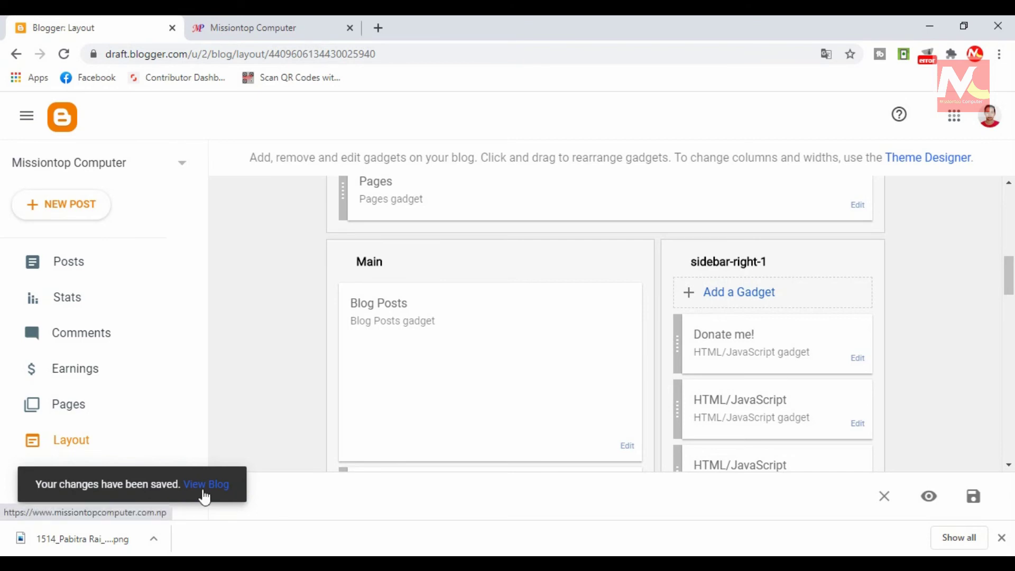
# Reload the live Missiontop Computer blog tab to show the new donate gadget.
pyautogui.click(267, 27)
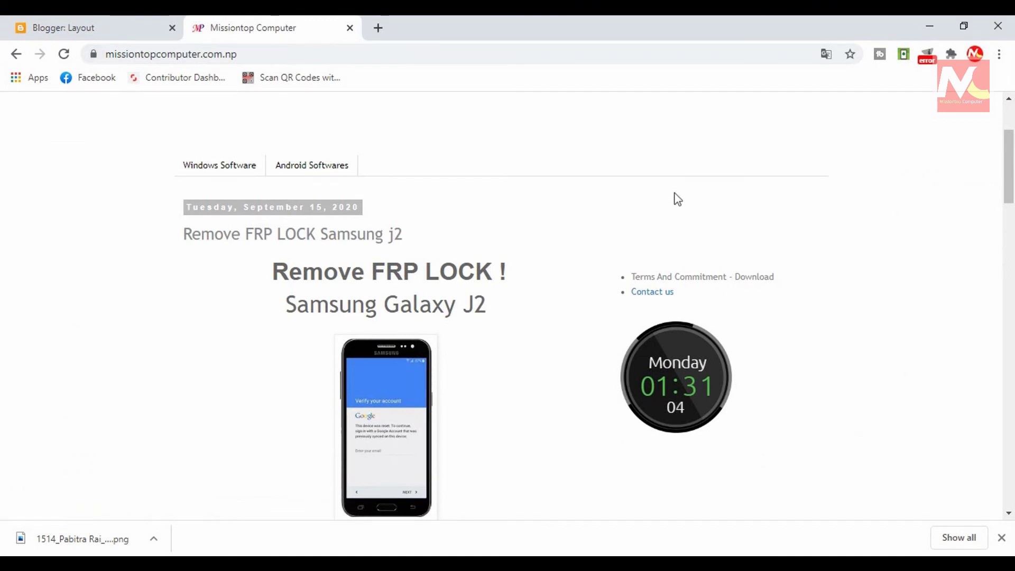
pyautogui.rightClick(591, 201)
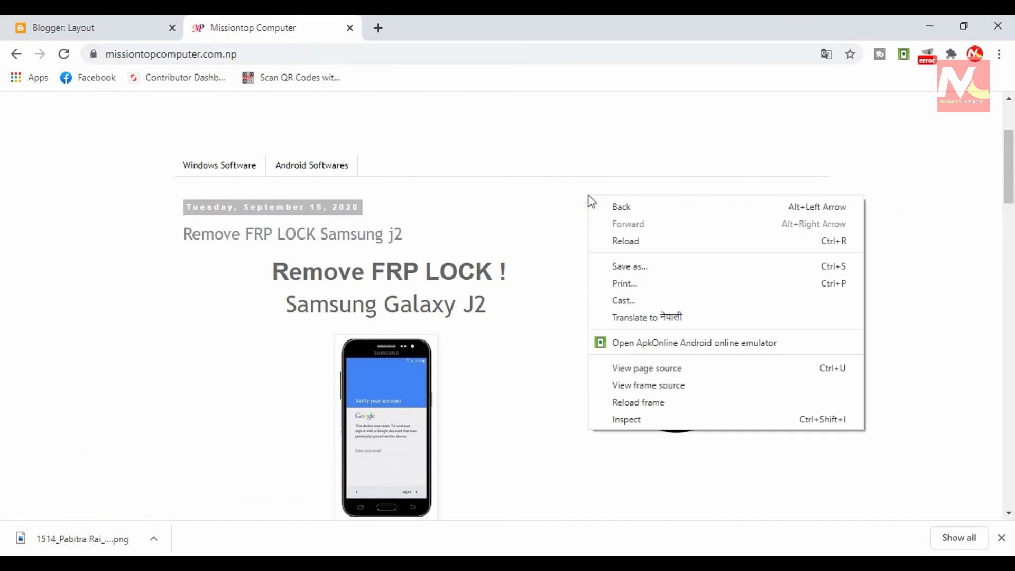
pyautogui.click(639, 246)
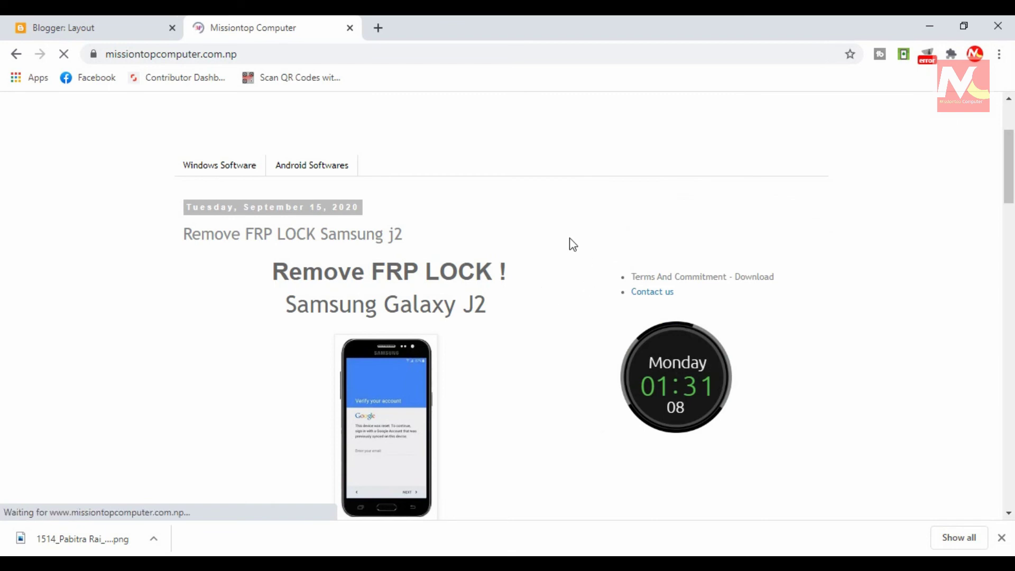